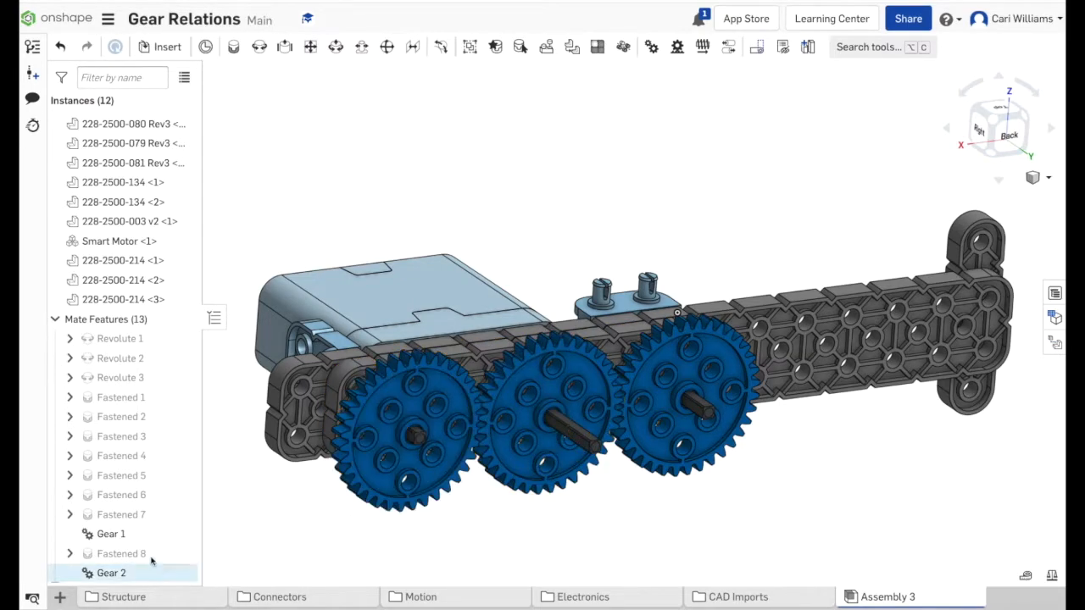
Review the existing gear relations and play the Revolute 1 mate animation through its 0 to 360 deg range
mouse_move(124, 496)
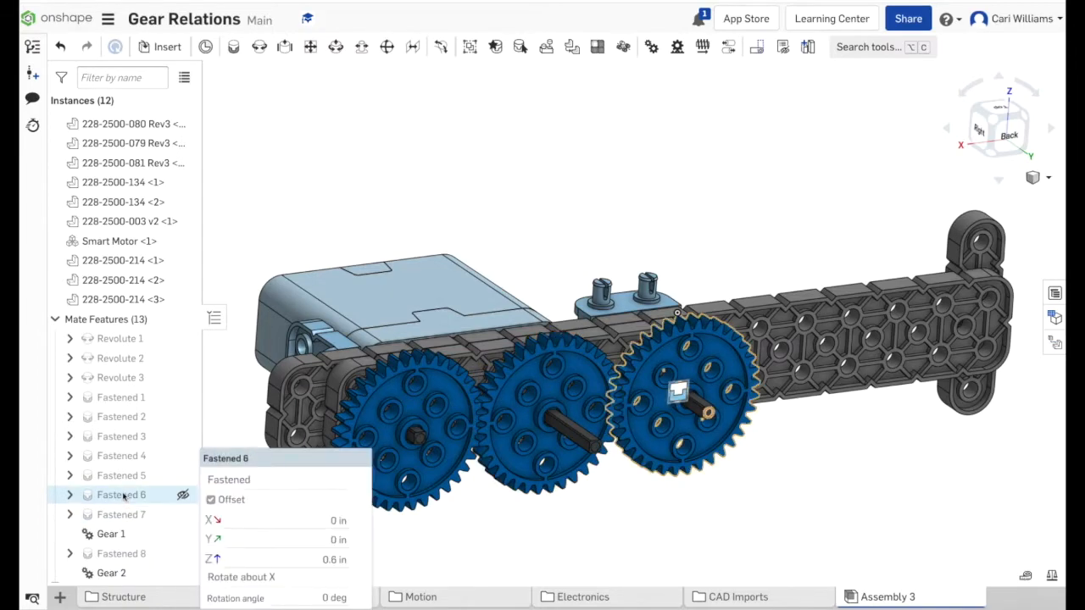
mouse_move(120, 556)
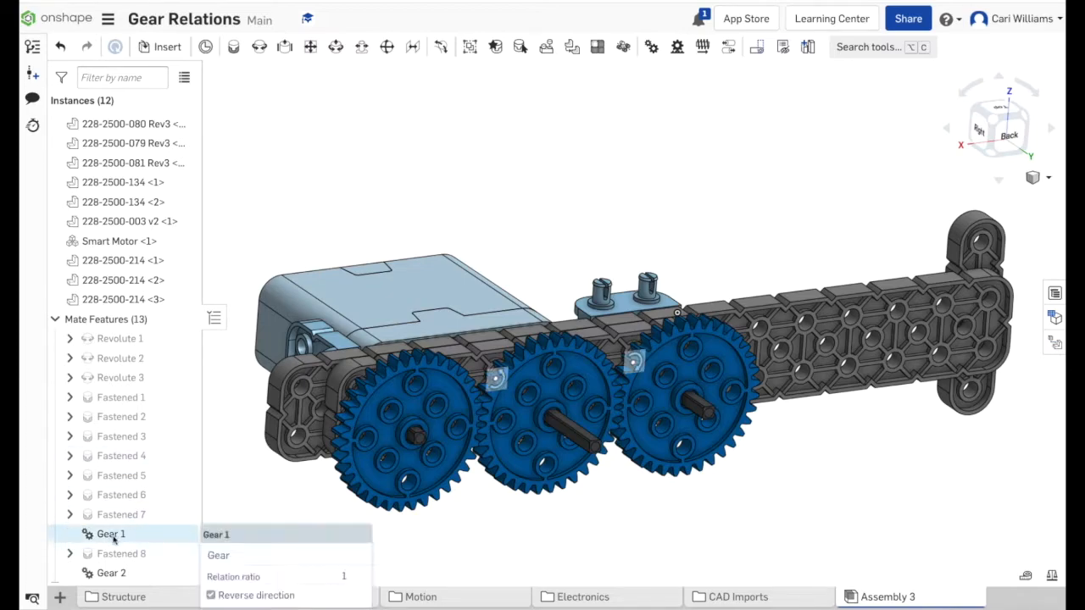
mouse_move(114, 576)
right_click(142, 339)
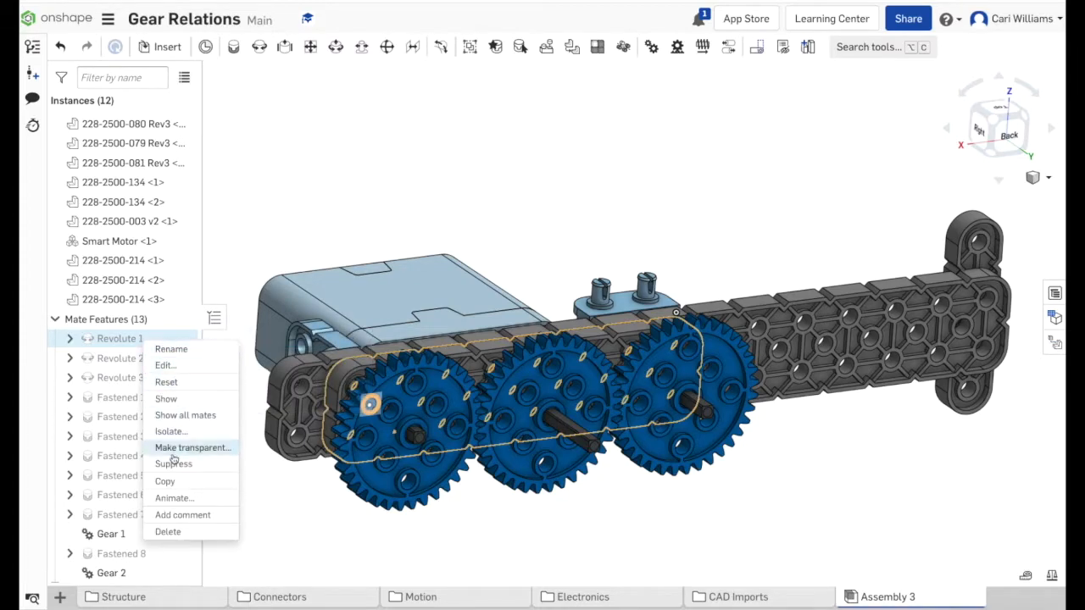
click(173, 498)
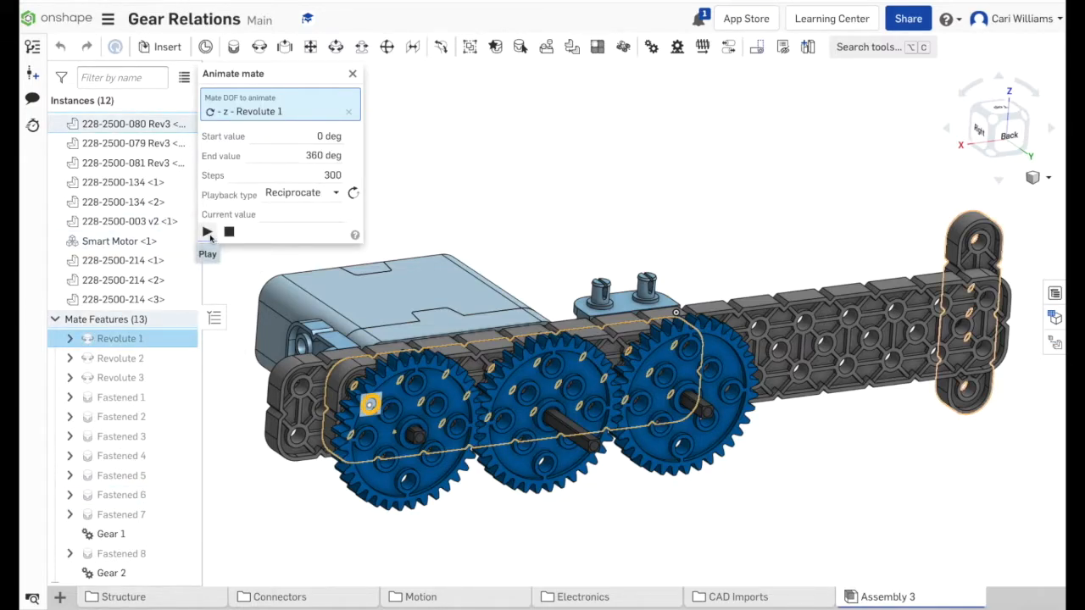
click(208, 233)
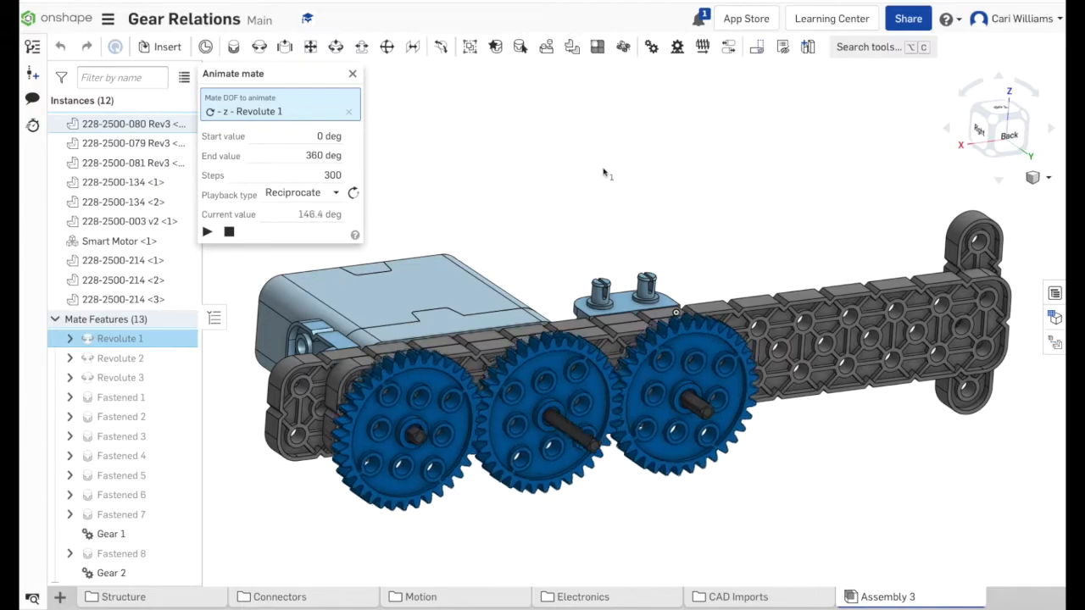
click(353, 76)
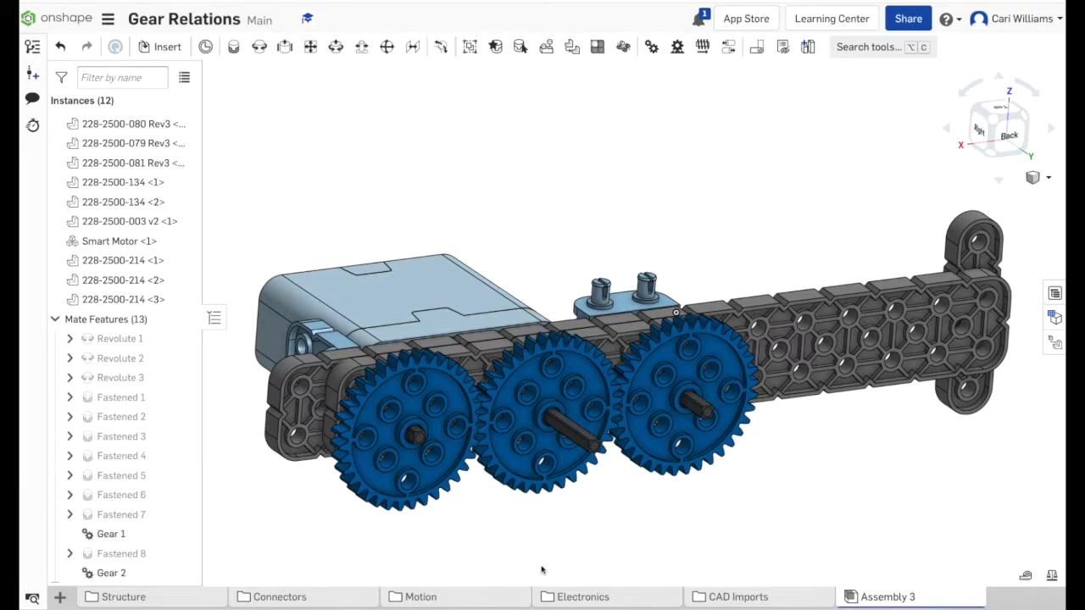
Delete the Gear 1 and Gear 2 relations from the assembly's mate features
right_click(118, 535)
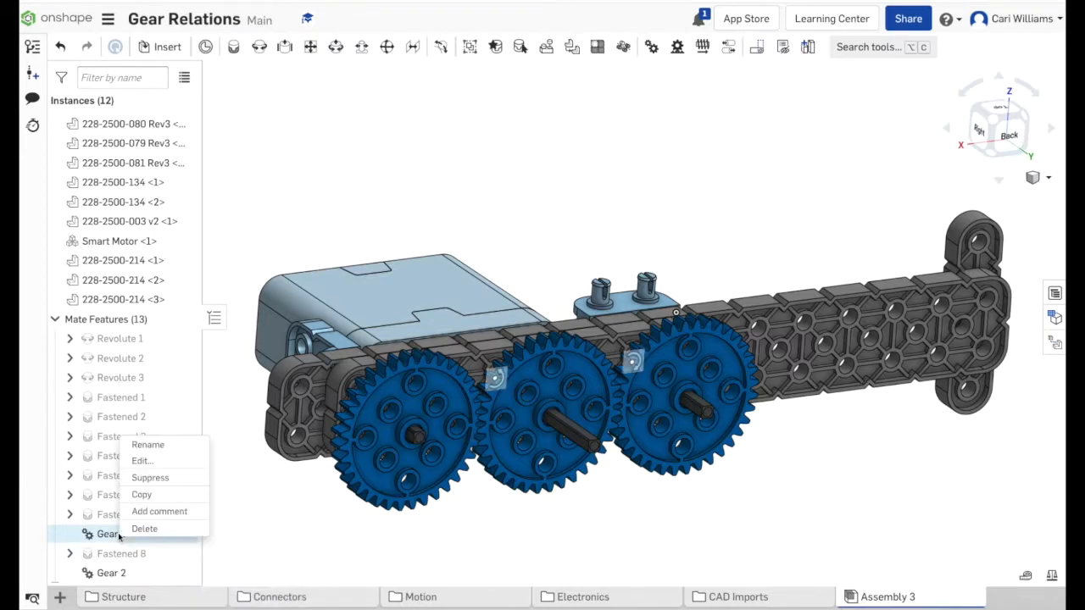
click(144, 528)
right_click(116, 573)
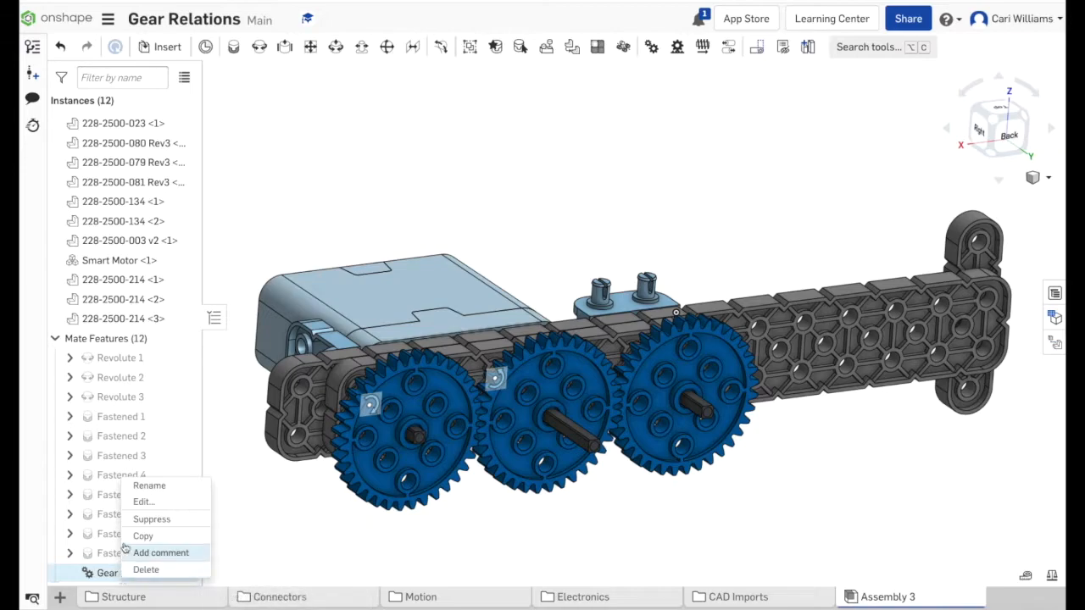
click(146, 570)
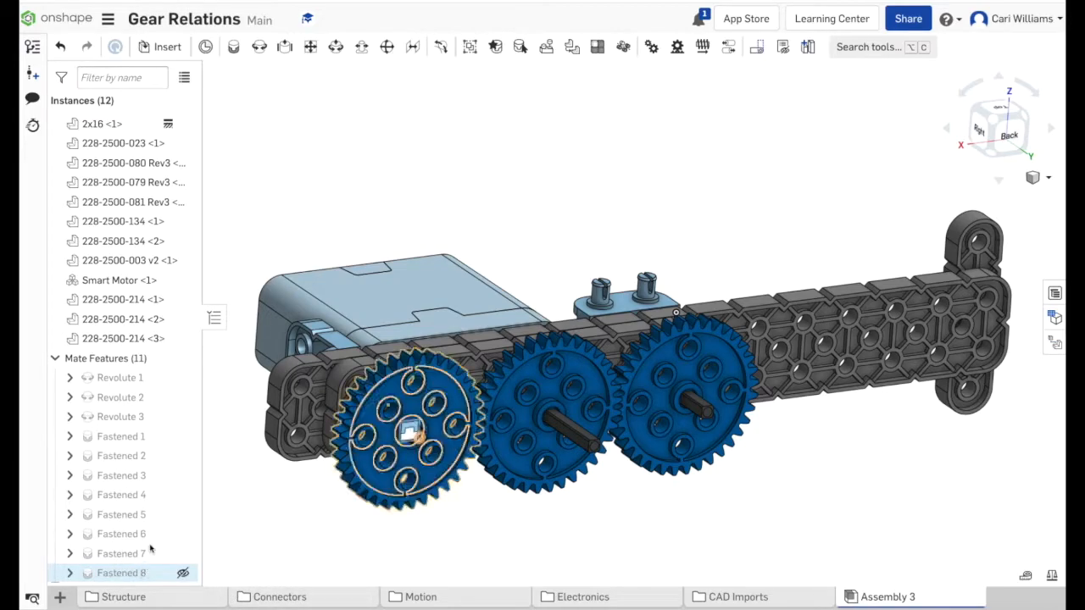
Animate the Revolute 1 mate to check how the gears move without any gear relations
right_click(136, 380)
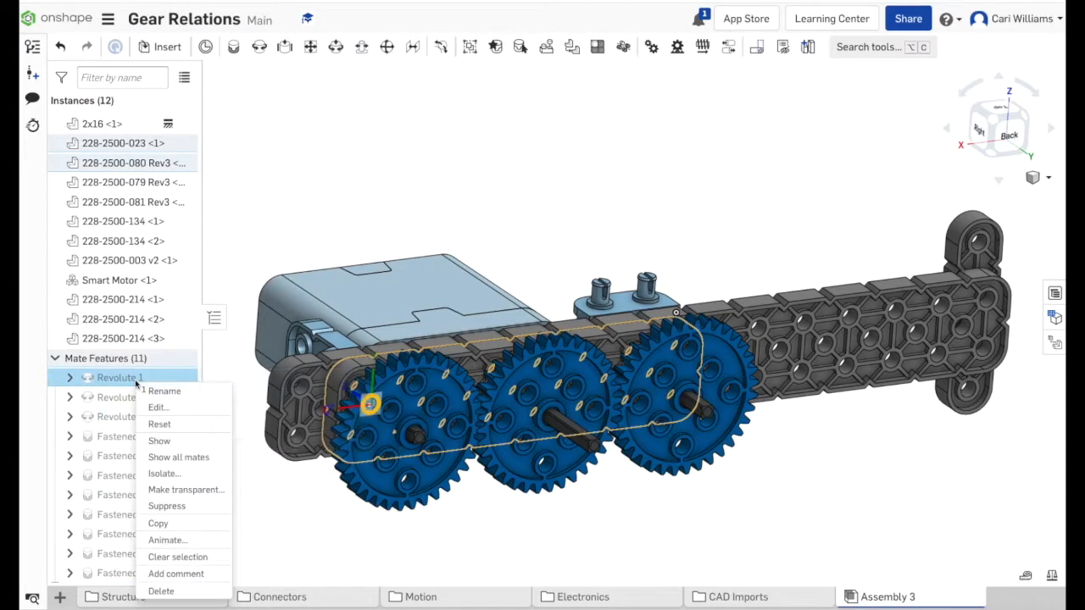
click(166, 540)
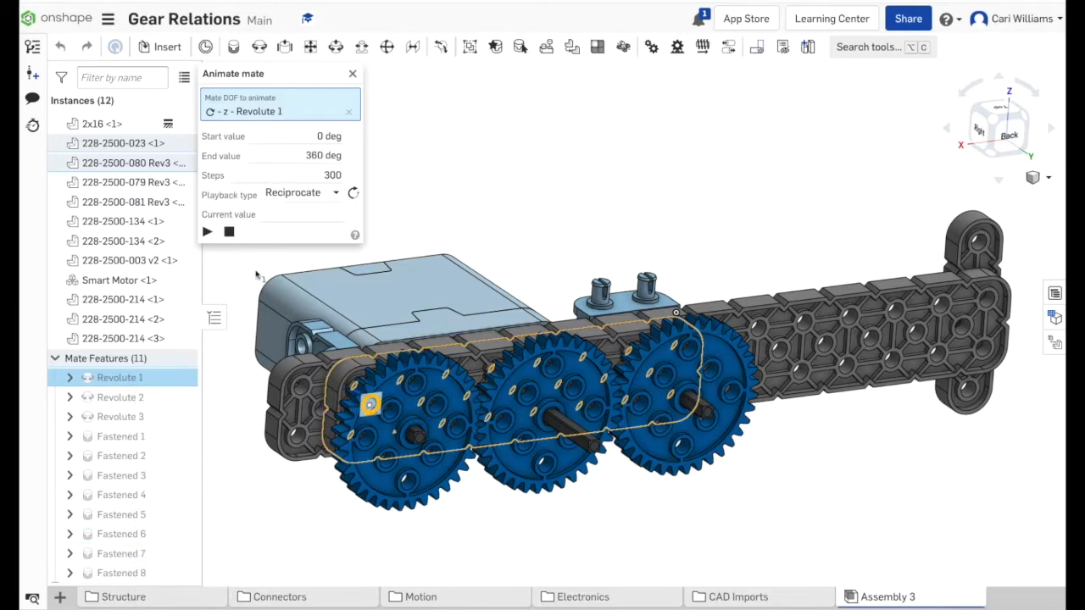
click(208, 233)
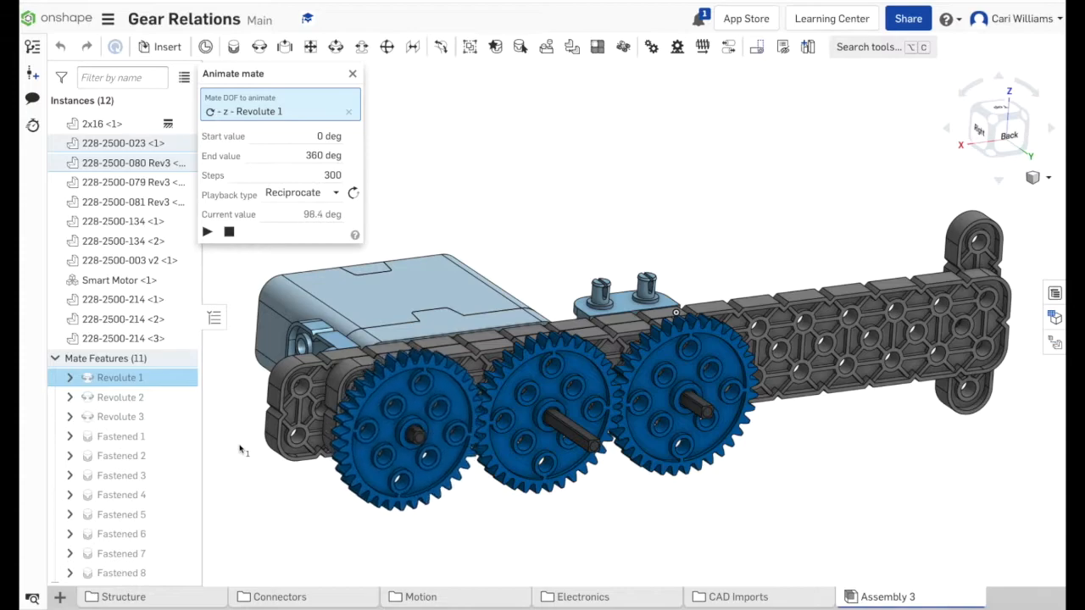
click(229, 232)
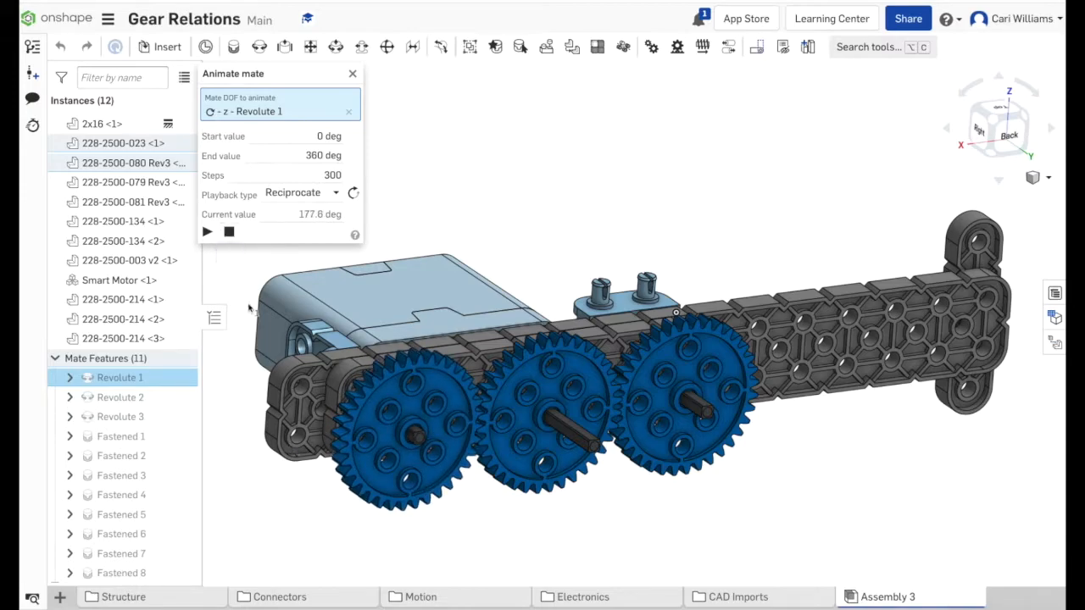
click(353, 73)
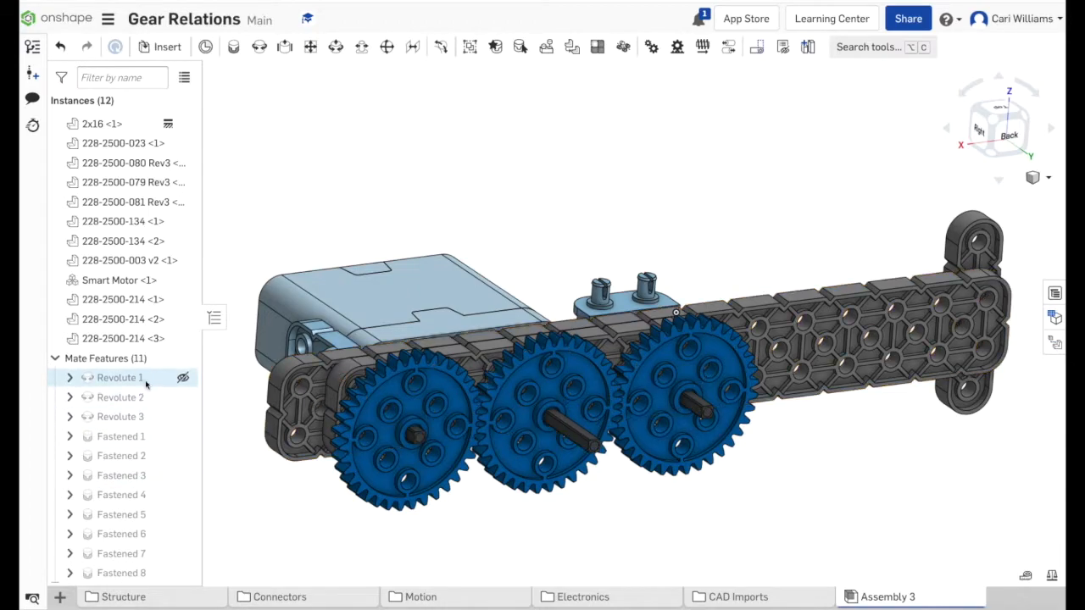
Create a Gear relation between the Revolute 1 and Revolute 2 mates with a relation ratio of 1
mouse_move(140, 397)
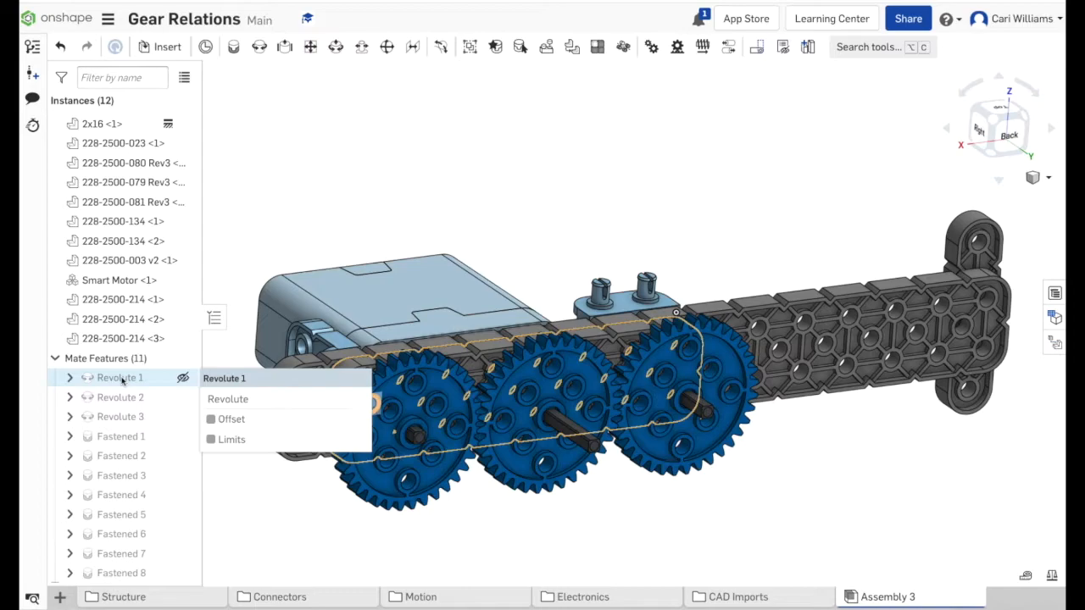
click(123, 379)
mouse_move(151, 399)
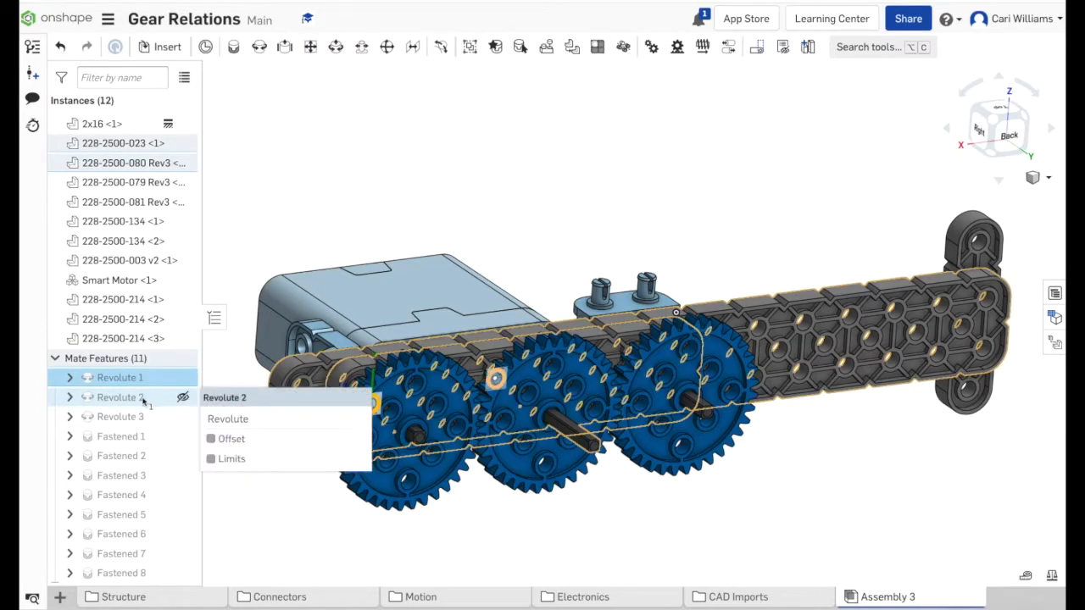
click(138, 398)
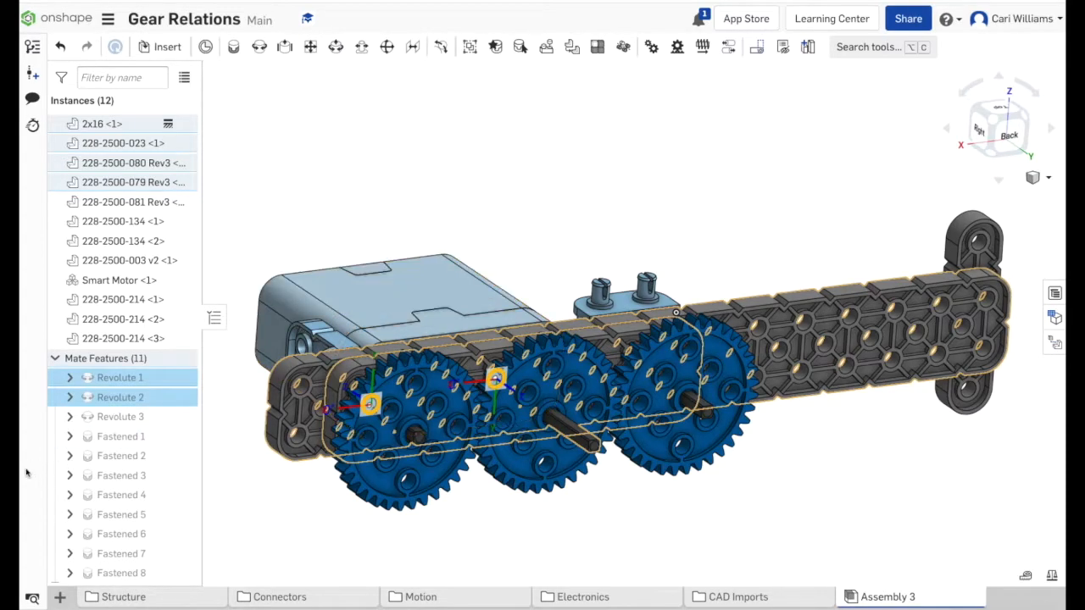
mouse_move(134, 383)
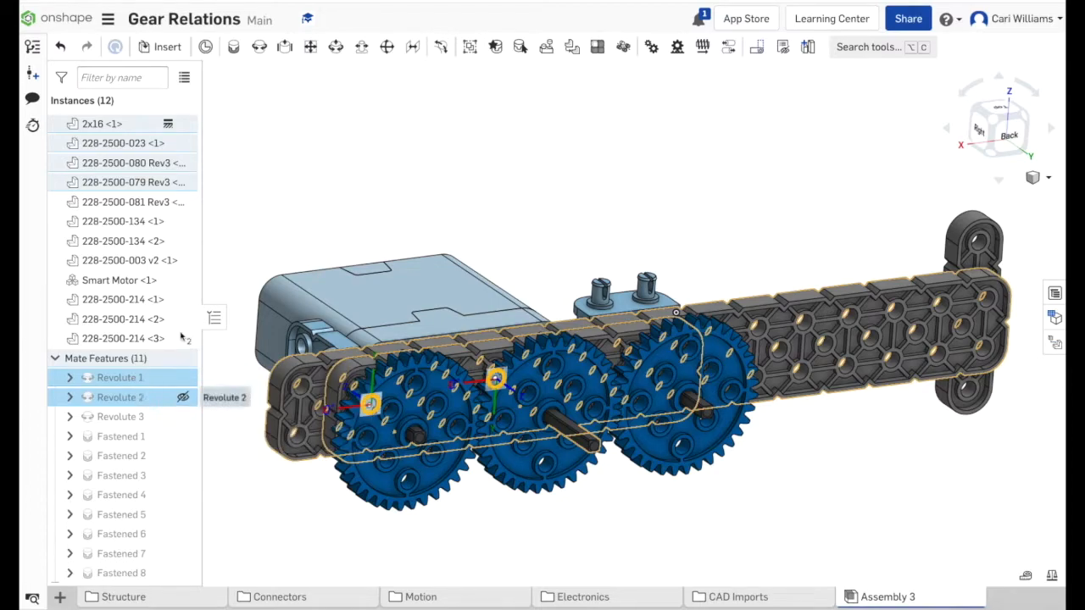
click(651, 48)
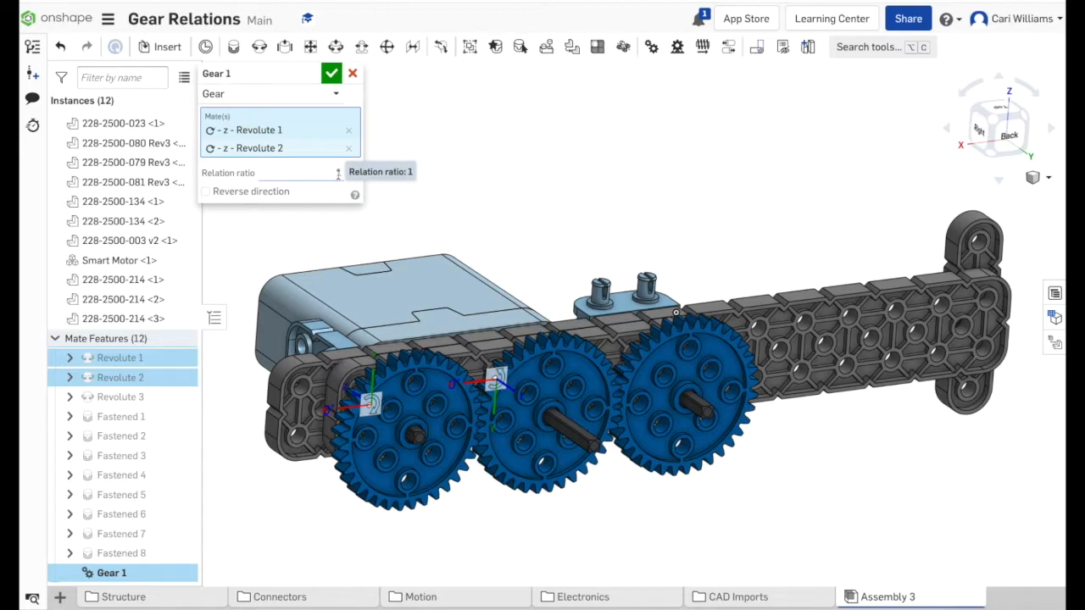
click(332, 77)
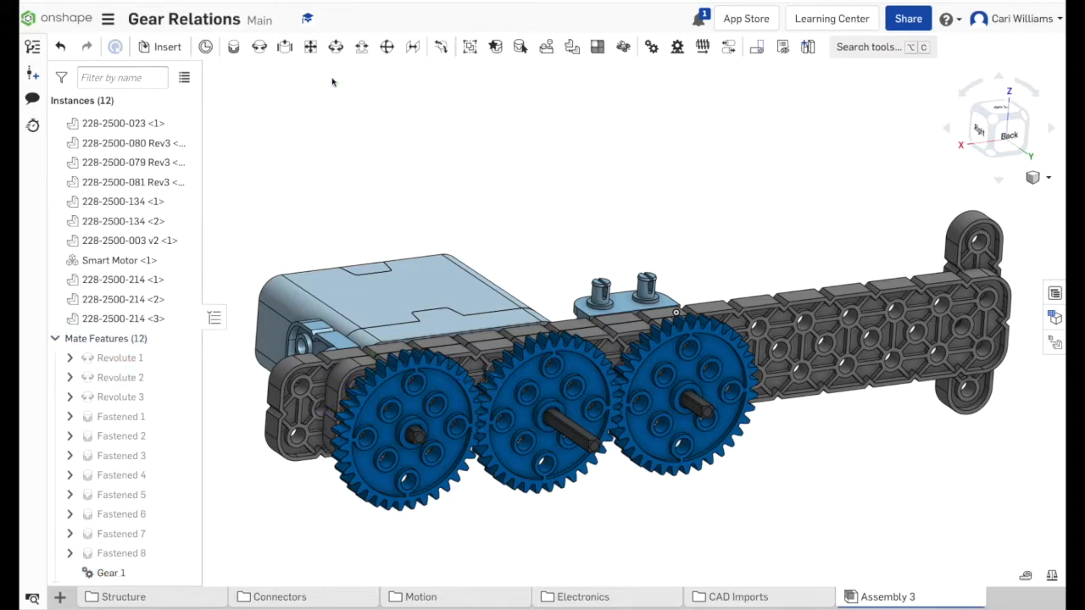
Animate the Revolute 1 mate to check the rotation directions of the first two gears
right_click(166, 360)
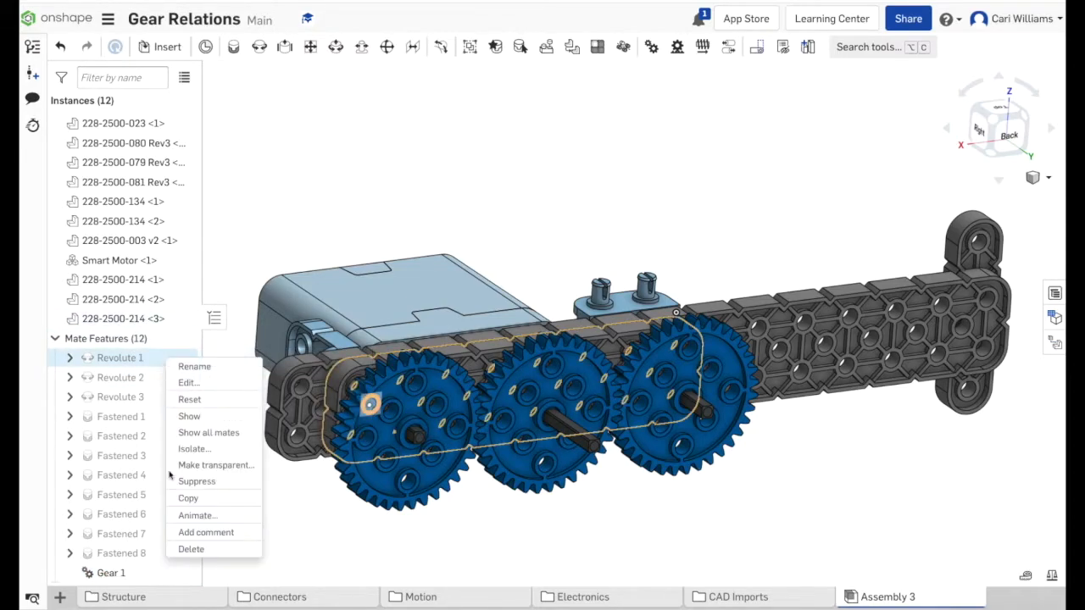
click(196, 515)
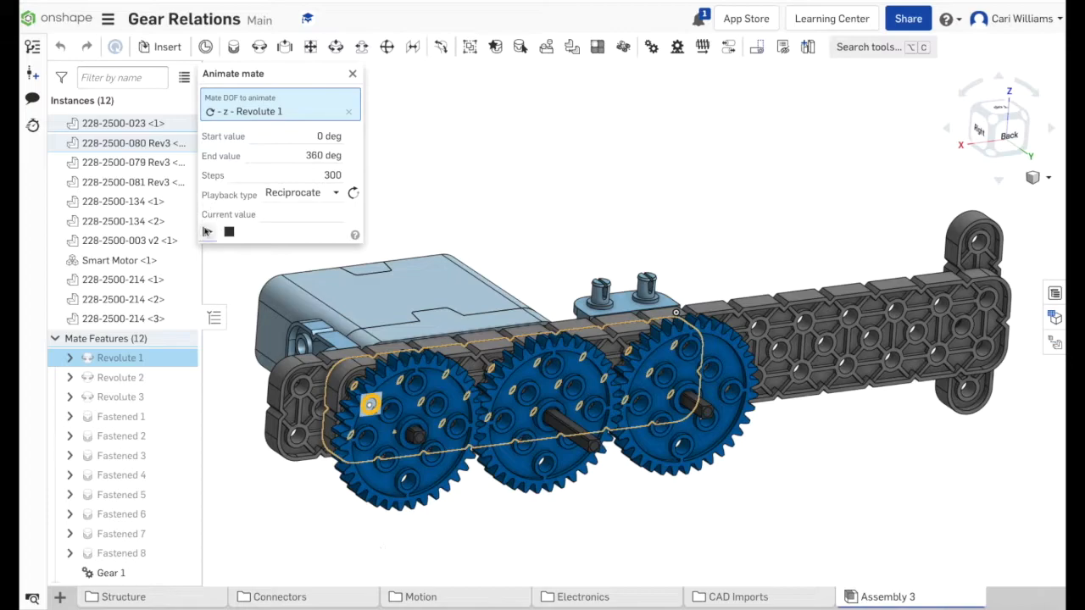
click(206, 233)
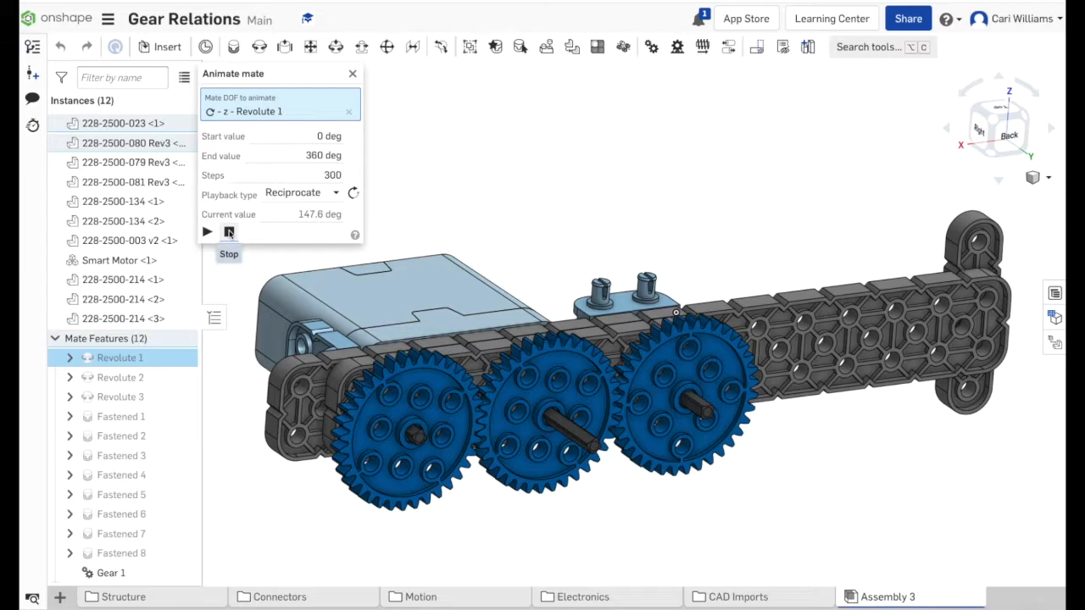
click(353, 73)
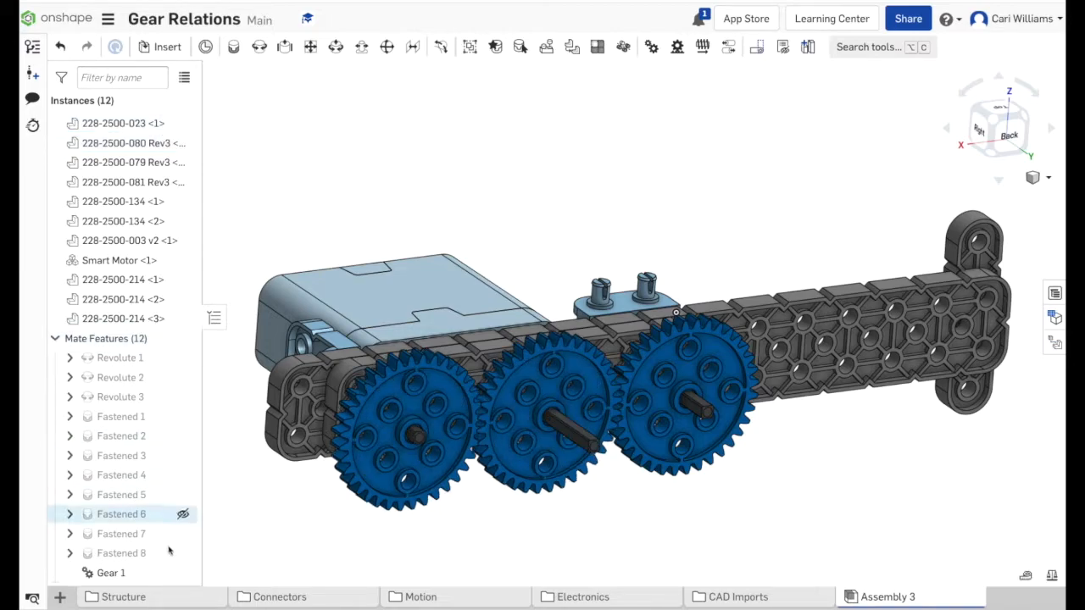
Edit the Gear 1 relation between Revolute 1 and Revolute 2 to reverse its direction
mouse_move(125, 575)
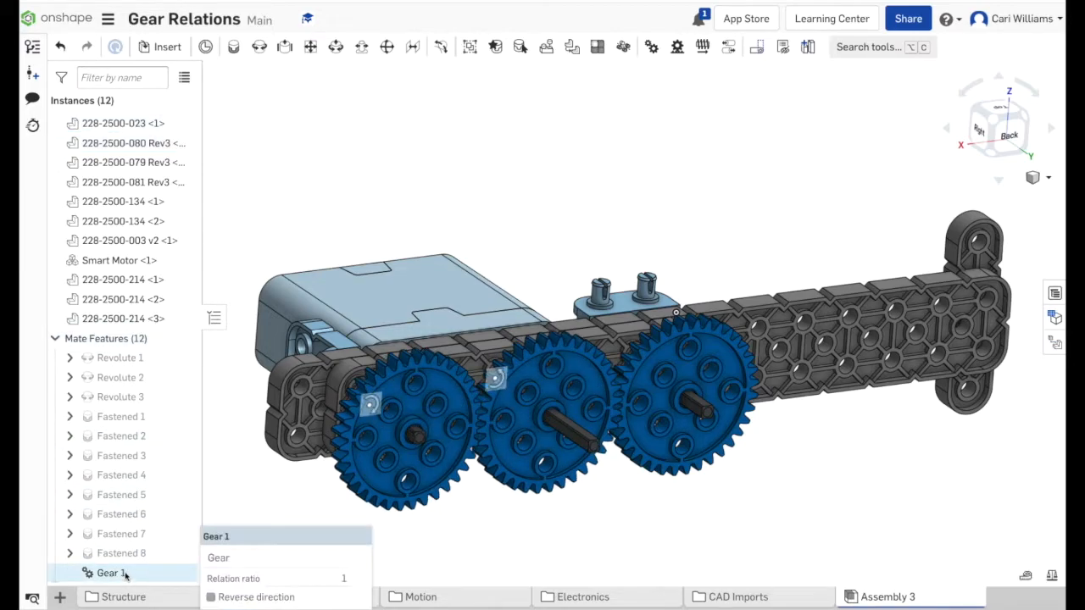
right_click(125, 574)
click(151, 500)
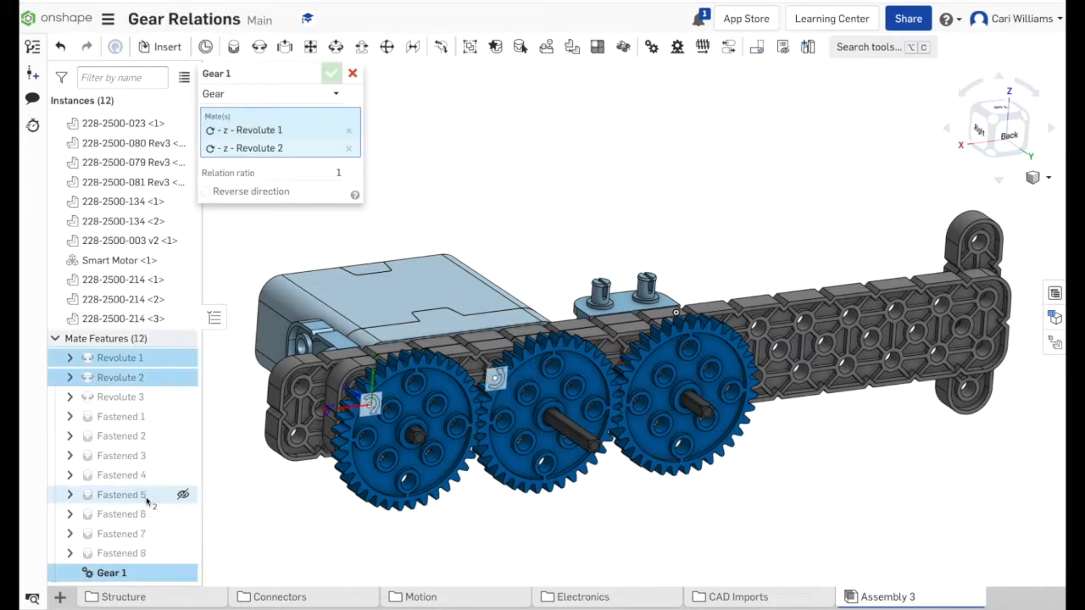
click(205, 191)
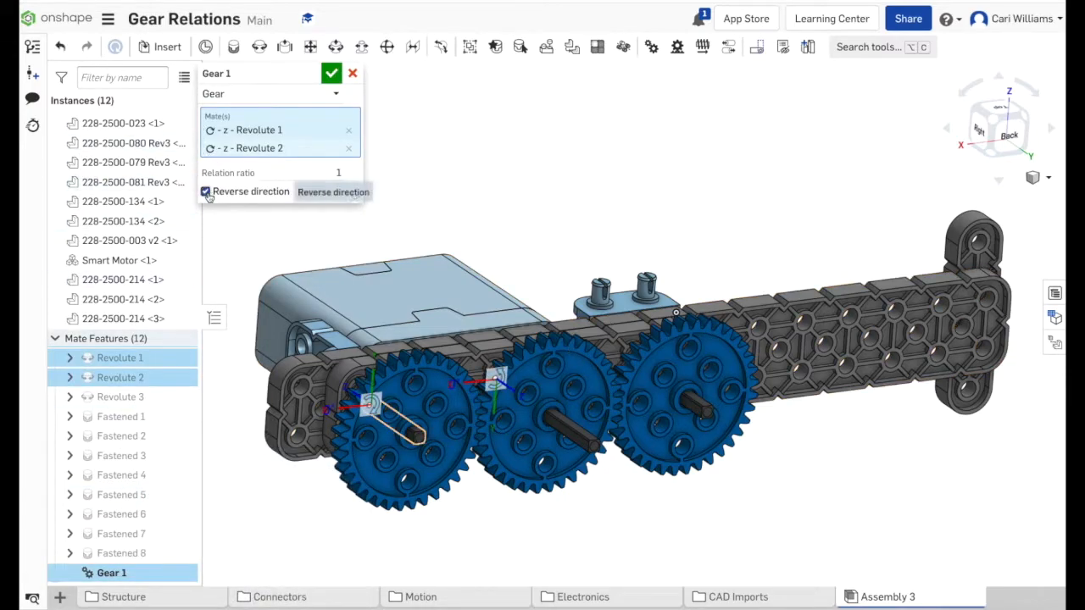
click(331, 74)
Animate the Revolute 1 mate again to check the gear motion with the reversed relation
right_click(145, 360)
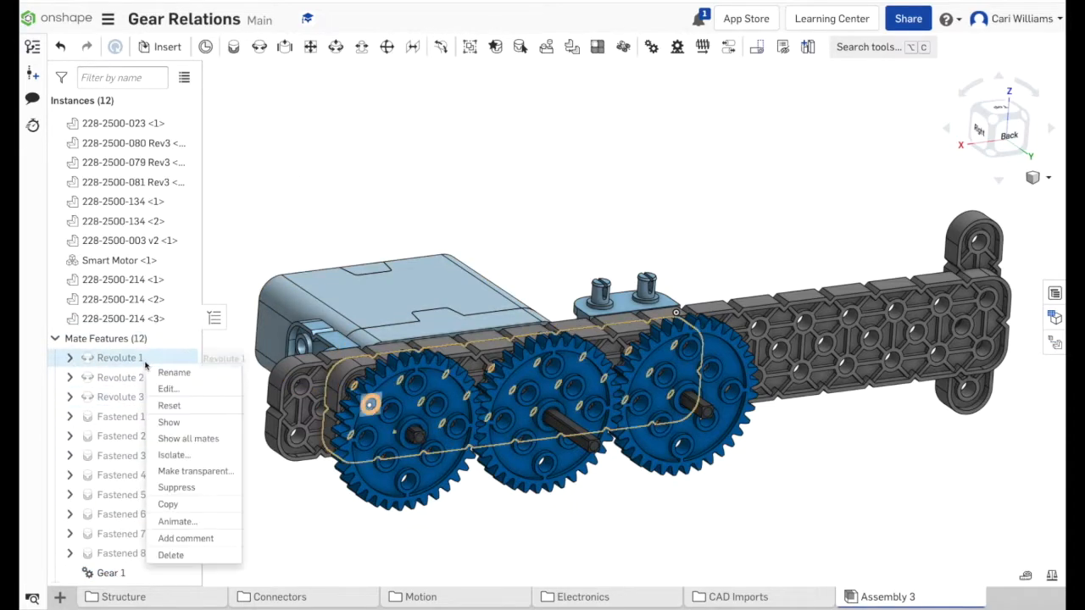
click(173, 521)
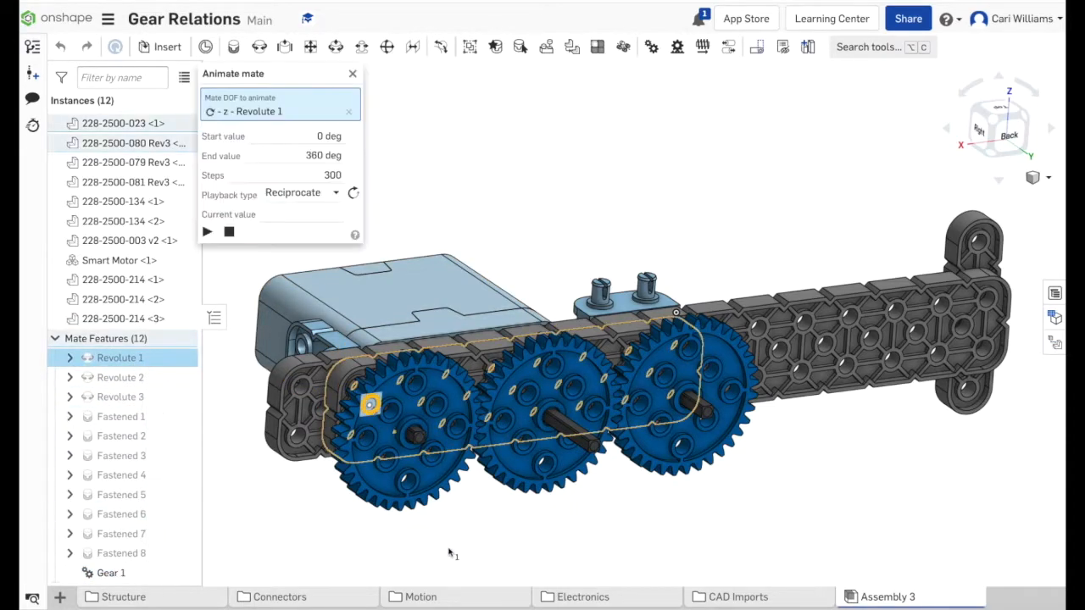
click(207, 232)
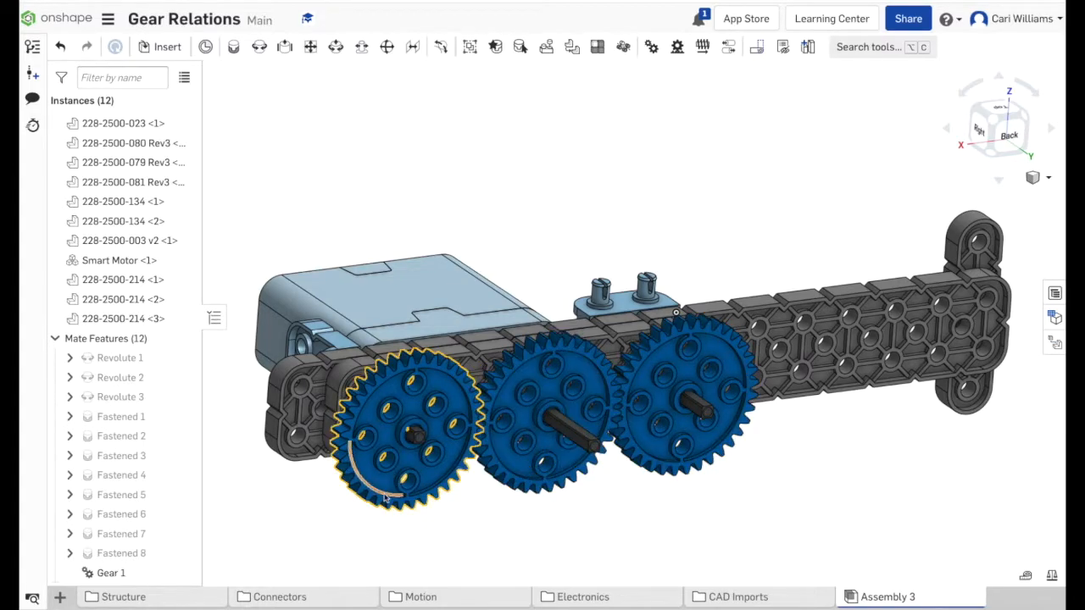
Create a Gear relation between the Revolute 2 and Revolute 3 mates with a relation ratio of 1
mouse_move(134, 386)
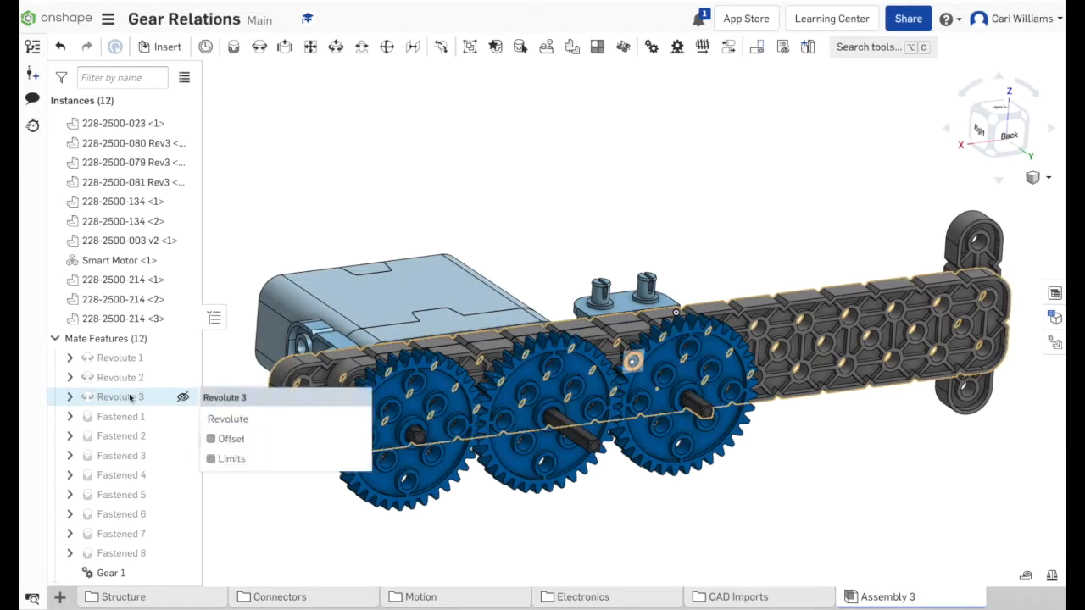
click(119, 383)
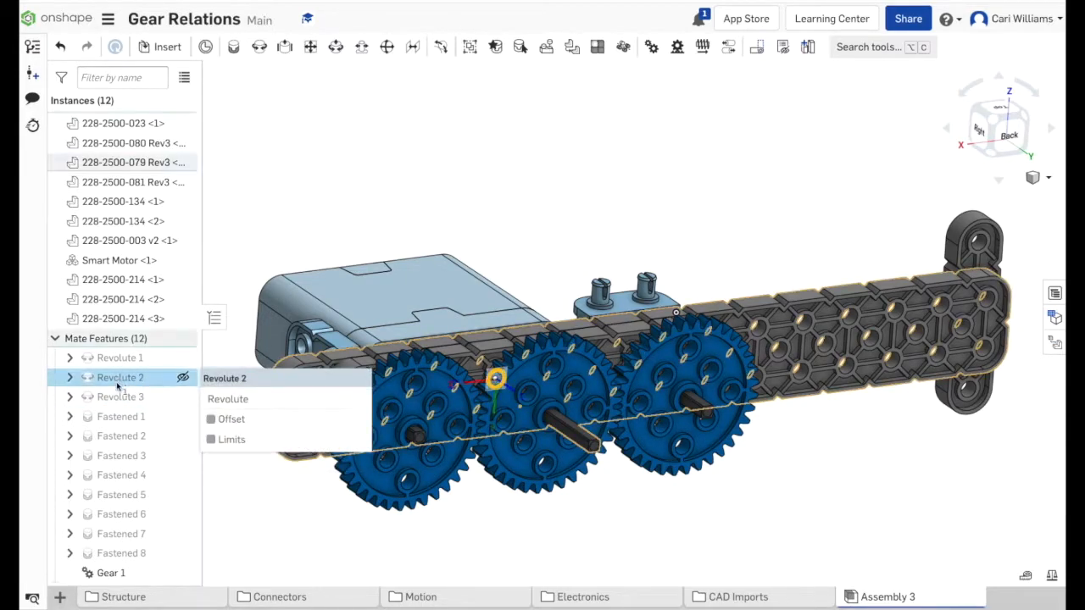
click(122, 397)
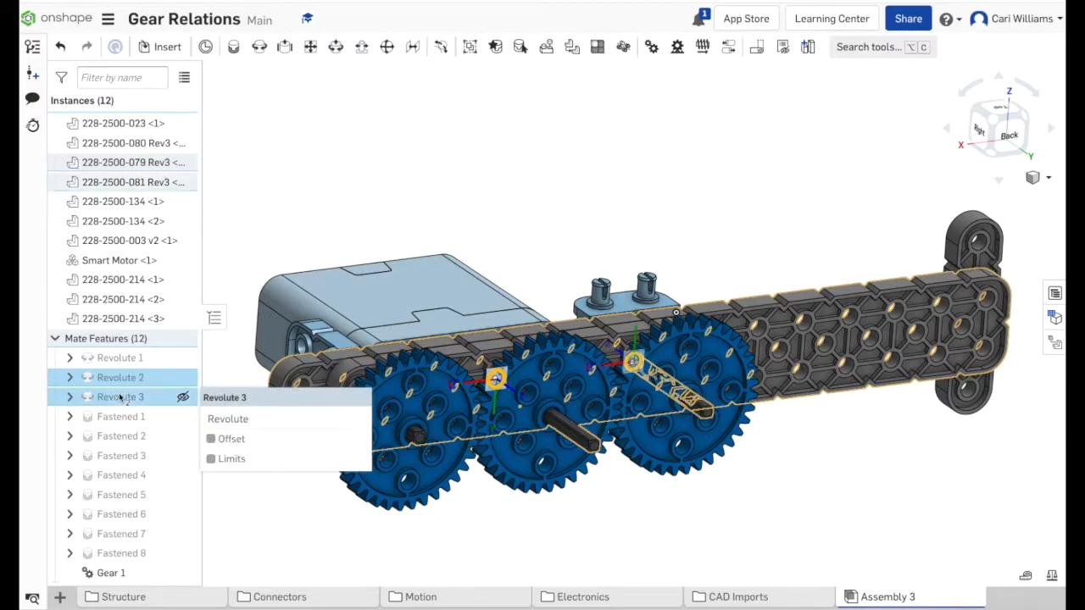
click(651, 49)
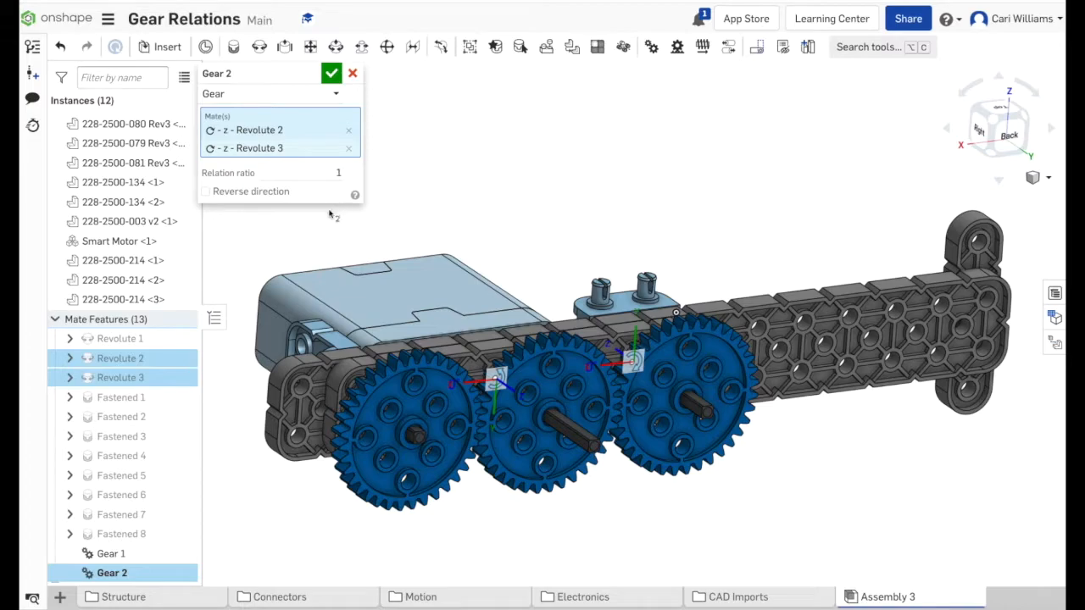
click(331, 75)
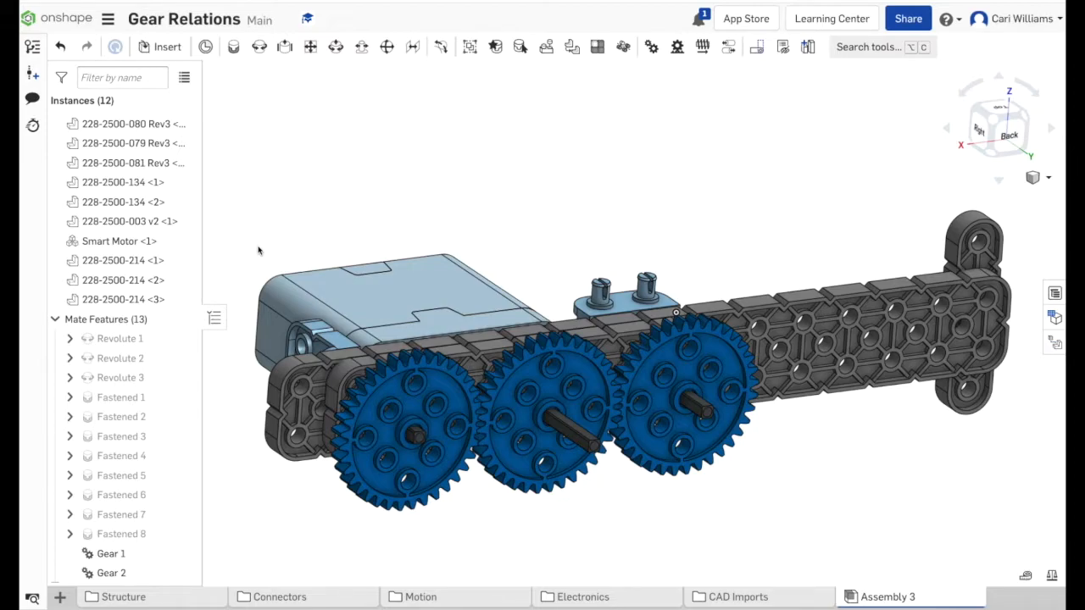
Animate the Revolute 3 mate from 0 to 360 degrees to check the rotation directions of the gears
right_click(133, 379)
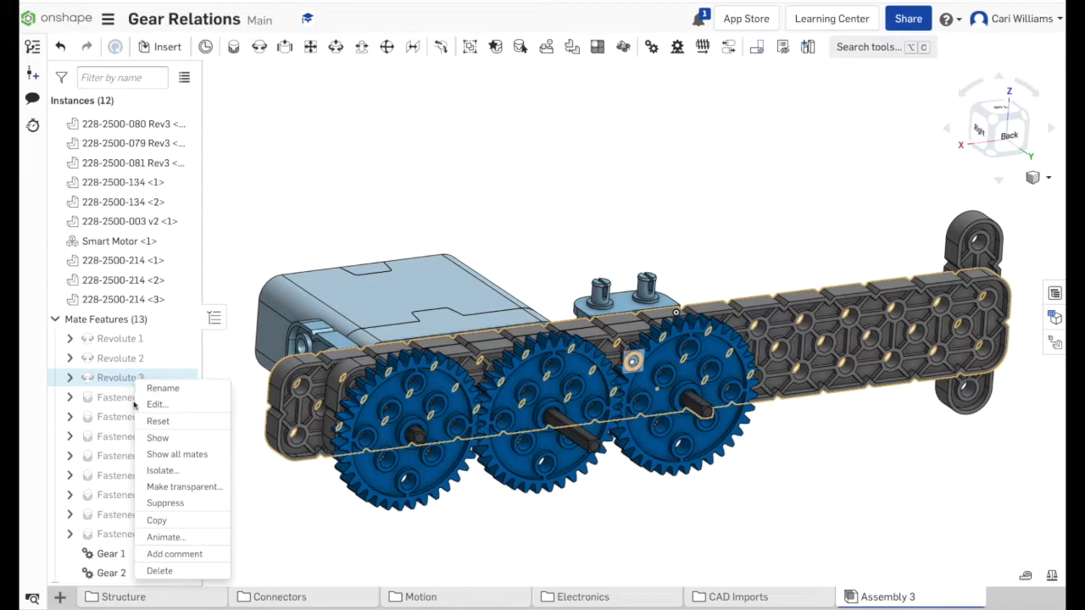
click(165, 537)
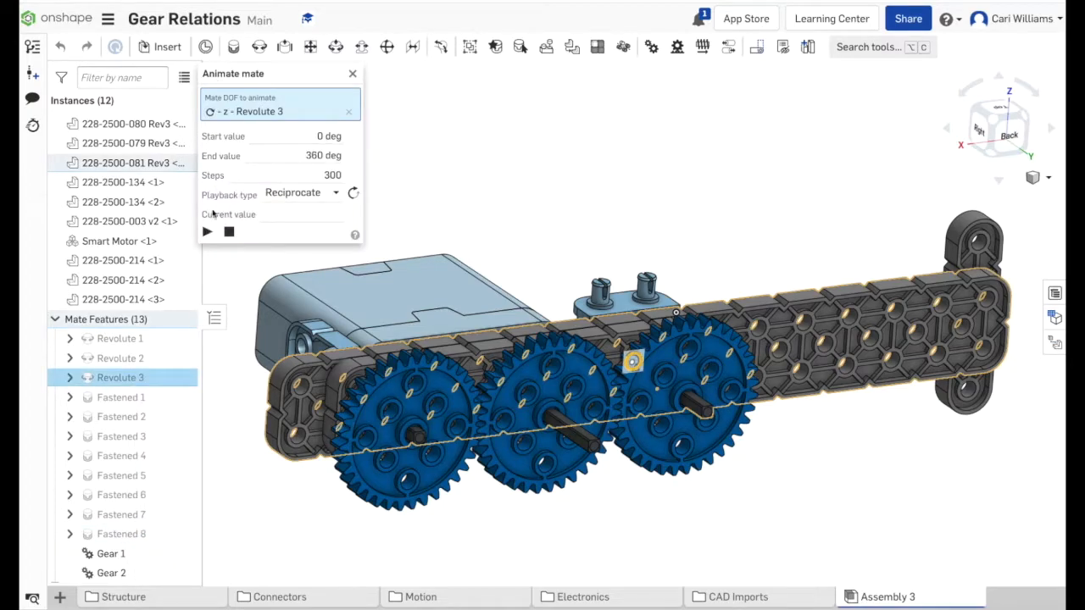
click(207, 232)
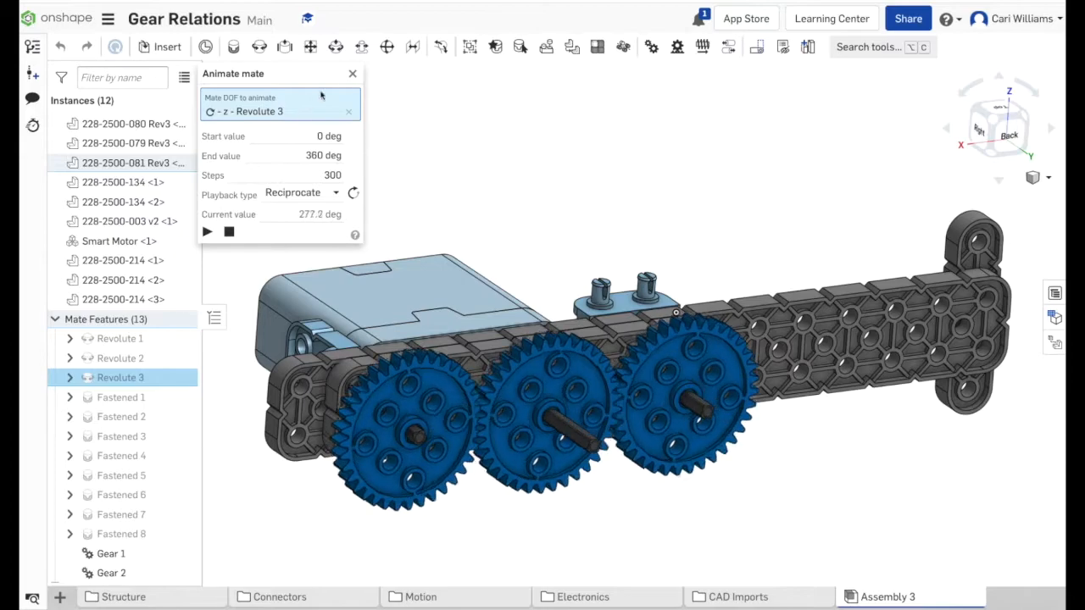
click(352, 74)
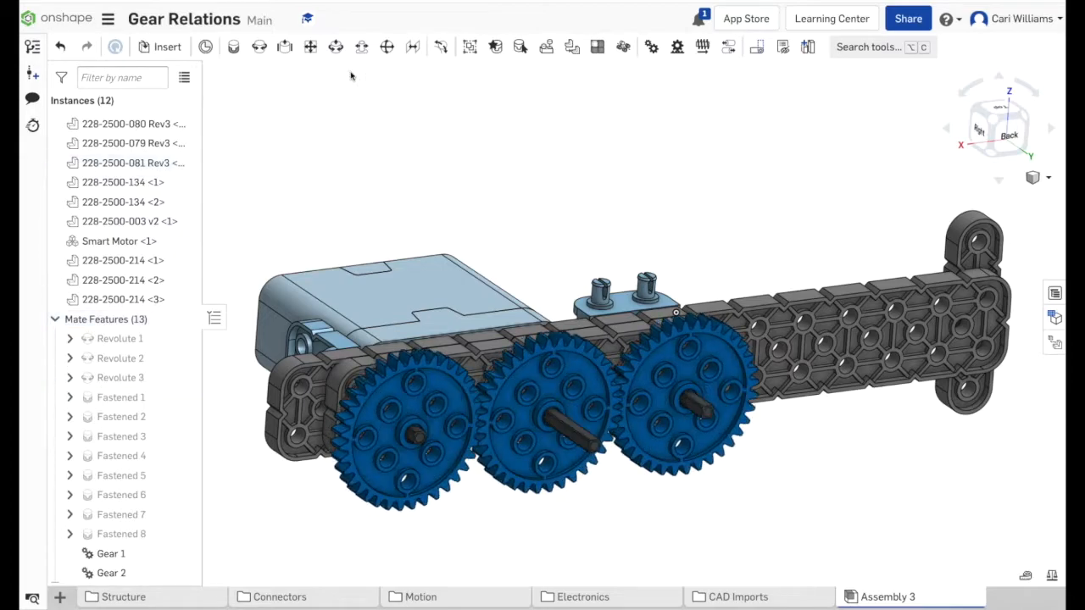
Edit the Gear 2 relation between Revolute 2 and Revolute 3 to reverse its direction
click(143, 574)
right_click(144, 575)
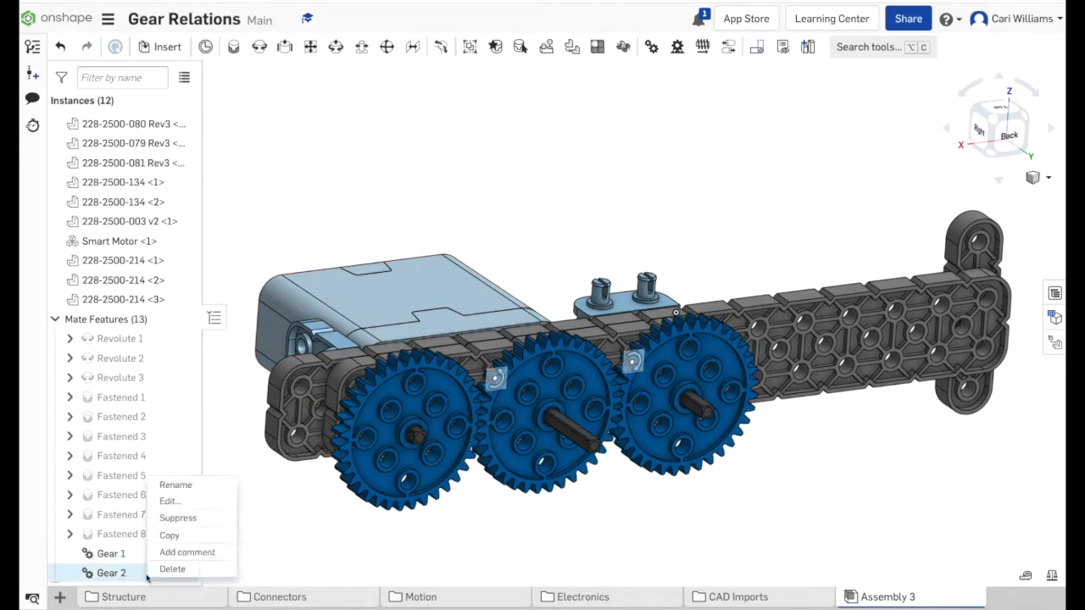
click(170, 500)
click(205, 194)
click(331, 74)
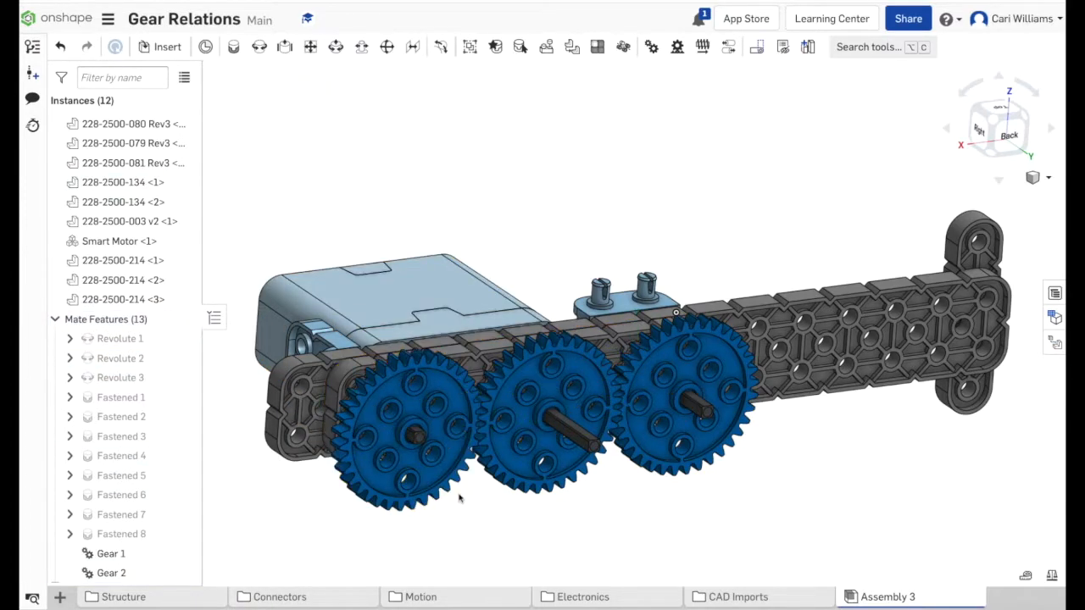
Animate the Revolute 1 mate from 0 to 360 degrees to check the motion of all three gears
right_click(166, 343)
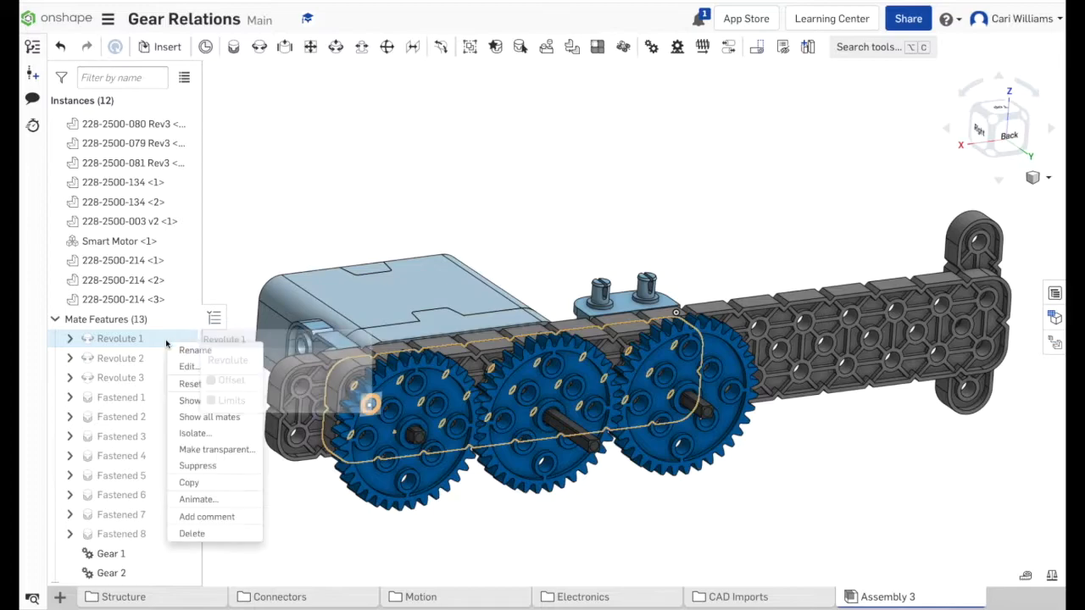
click(197, 499)
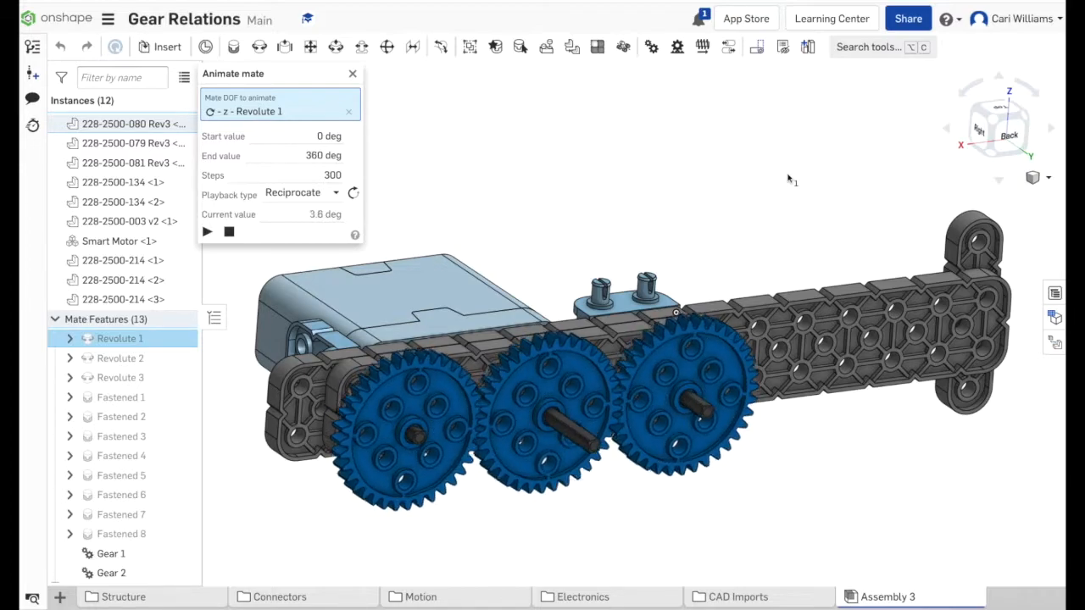
scroll(788, 178, up, 1)
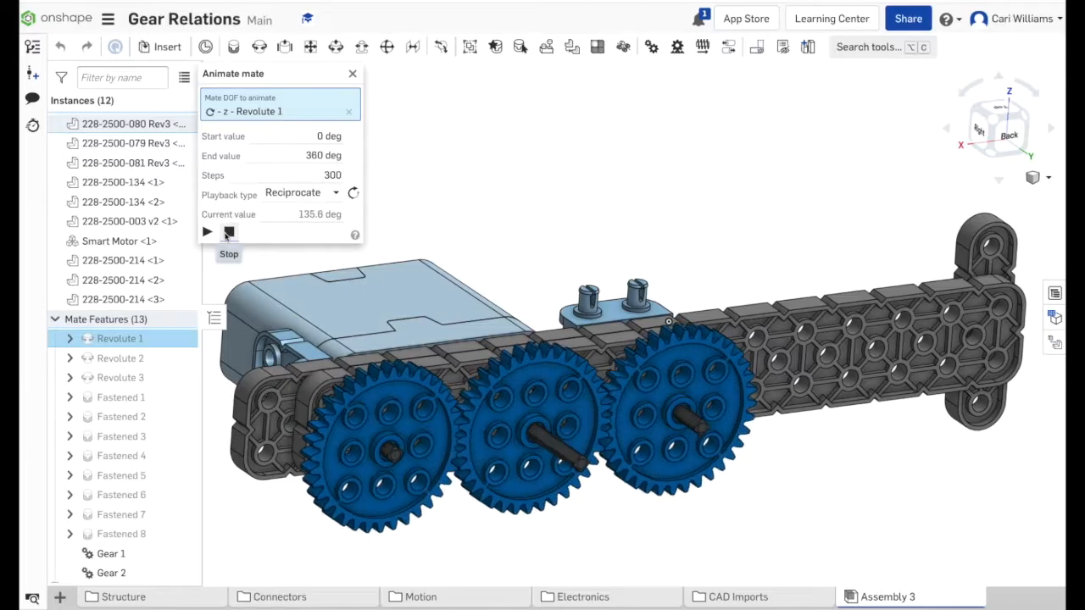